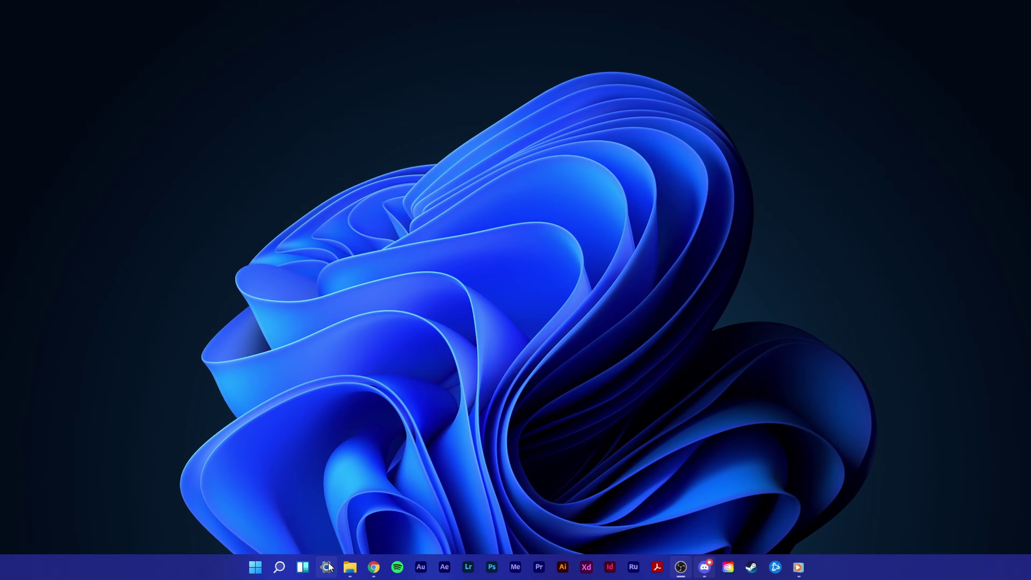
Open Windows Settings and go to the system's Sound page
key(super)
text(settings)
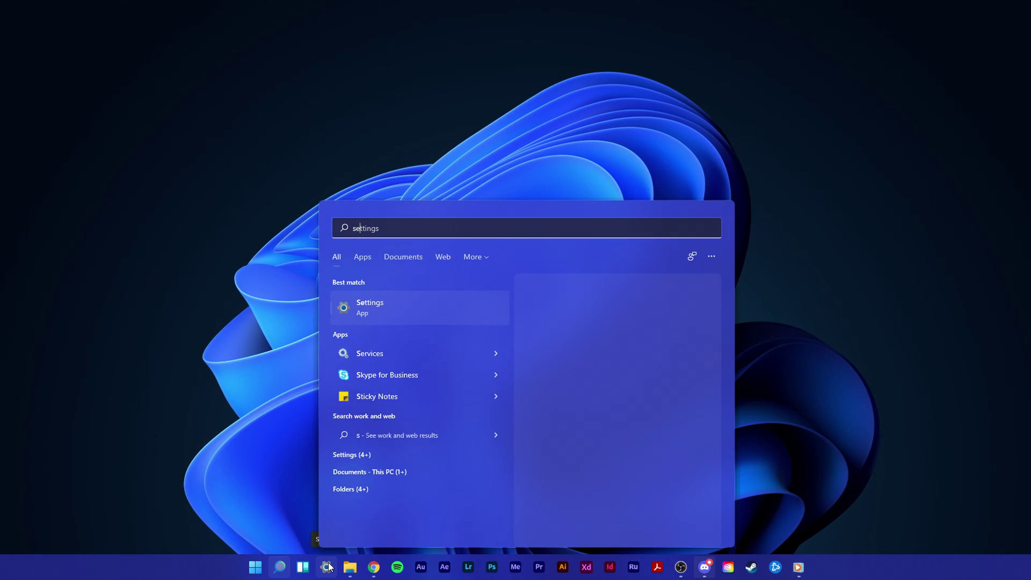
key(Return)
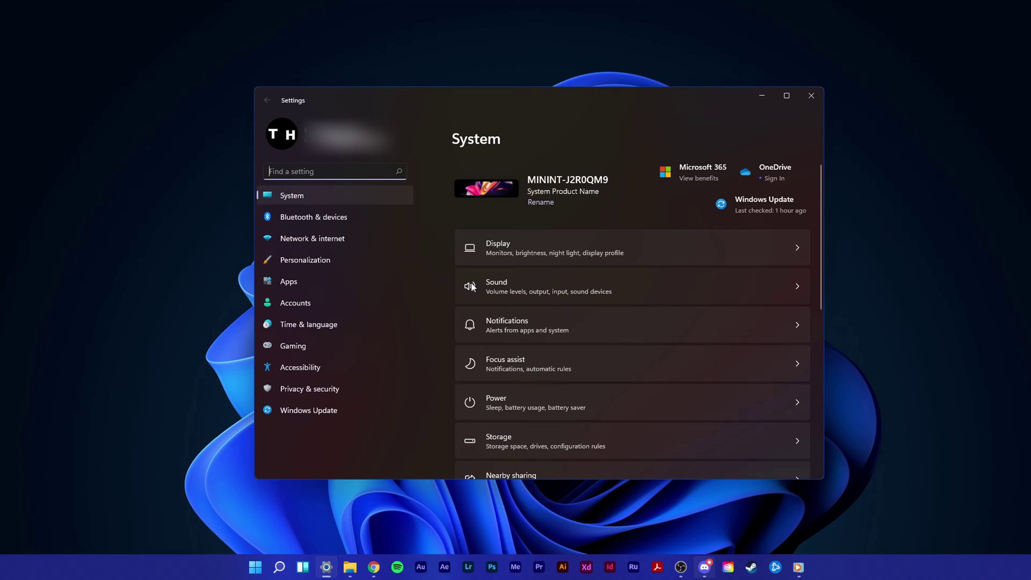
click(451, 284)
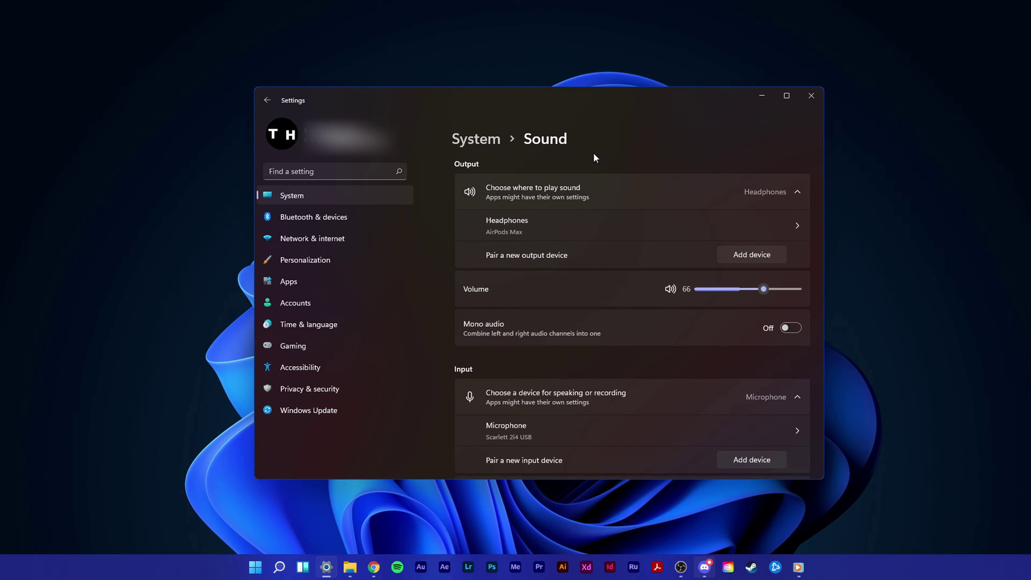
Open the classic Sound dialog through More sound settings and move it over the Settings window
drag(821, 177, 821, 314)
scroll(822, 190, down, 1)
click(528, 407)
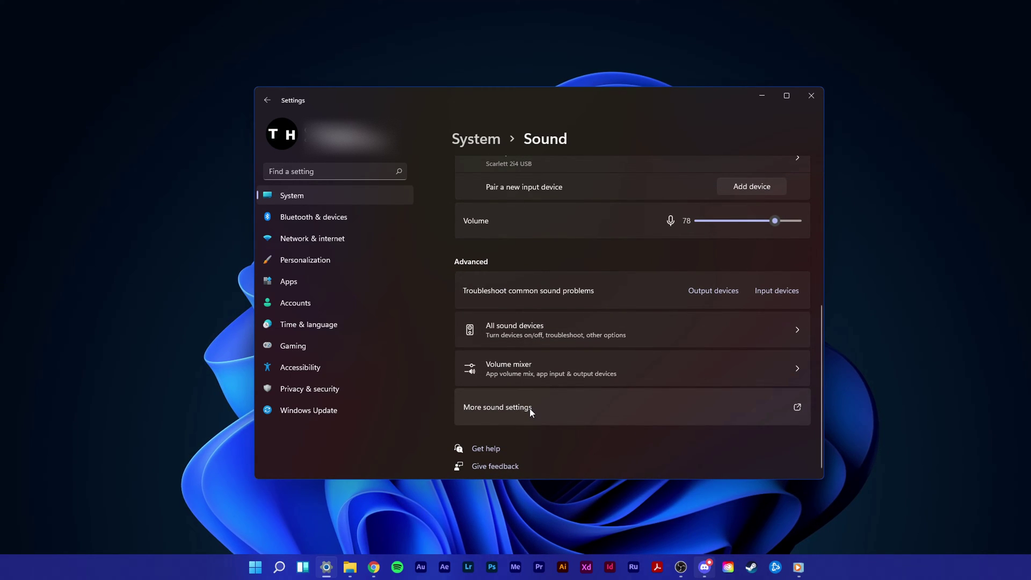
drag(16, 78, 586, 139)
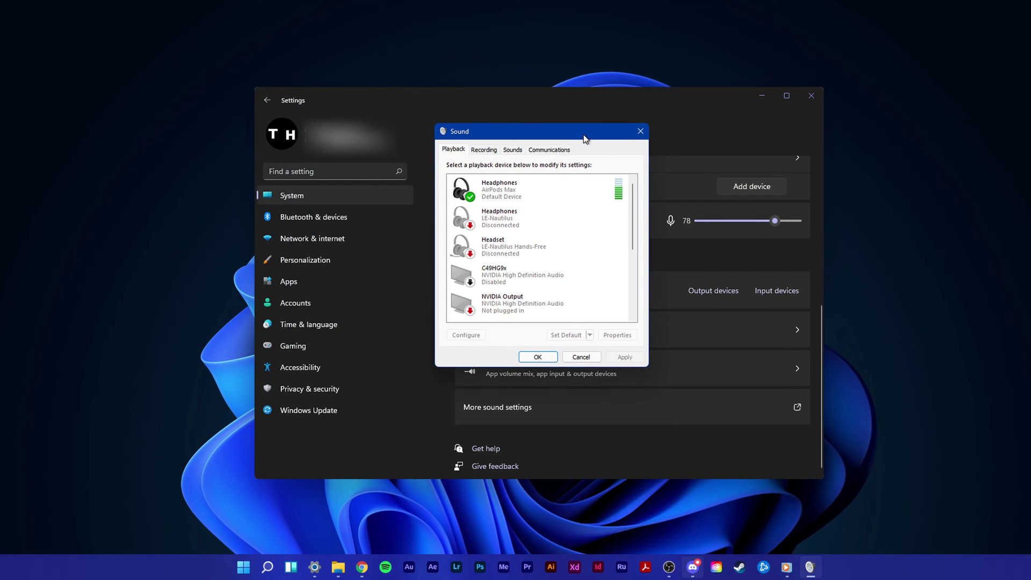
Close Settings and open the properties of the AirPods Max headphones among the playback devices
right_click(556, 180)
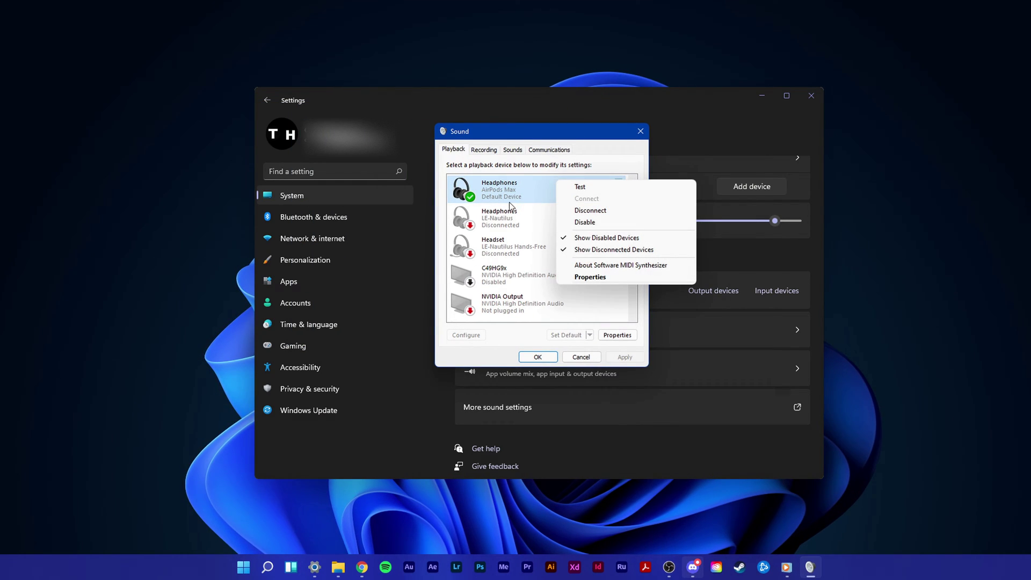
right_click(526, 197)
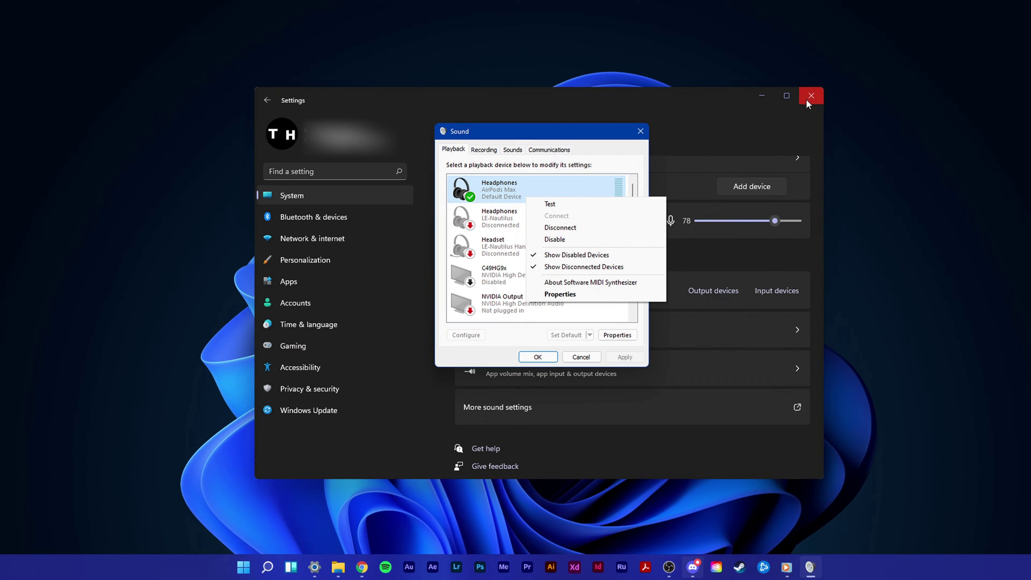
click(810, 97)
right_click(512, 194)
click(545, 290)
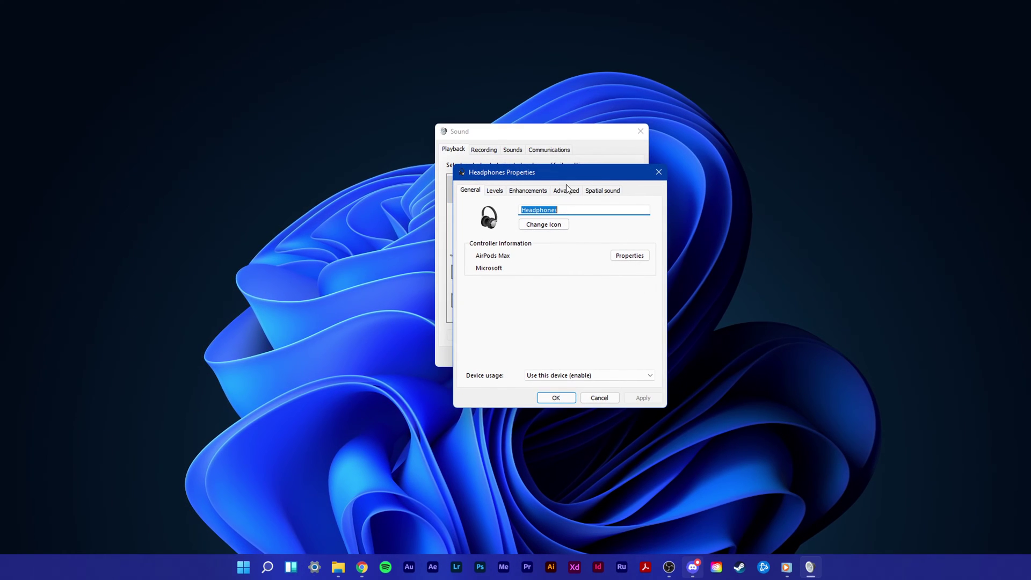
Review the headphones' volume level and advanced default format, and close both sound dialogs without applying changes
drag(568, 179, 335, 141)
click(268, 152)
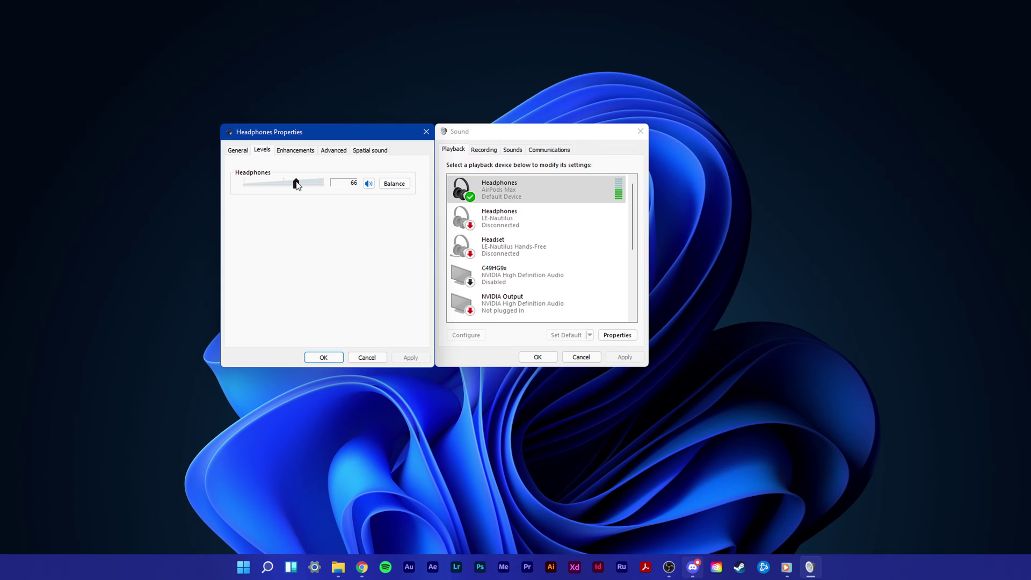
click(326, 152)
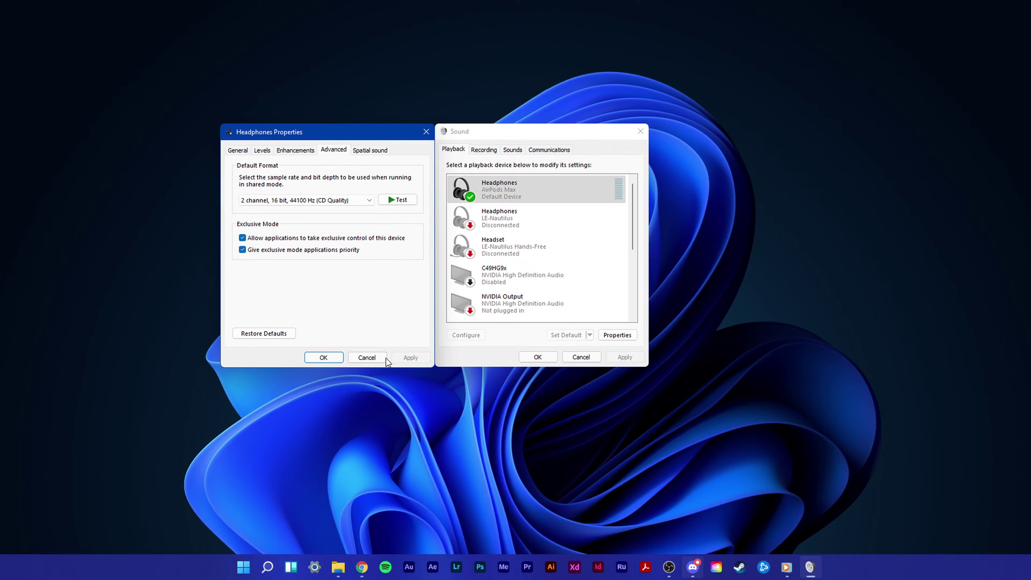
click(368, 357)
key(Escape)
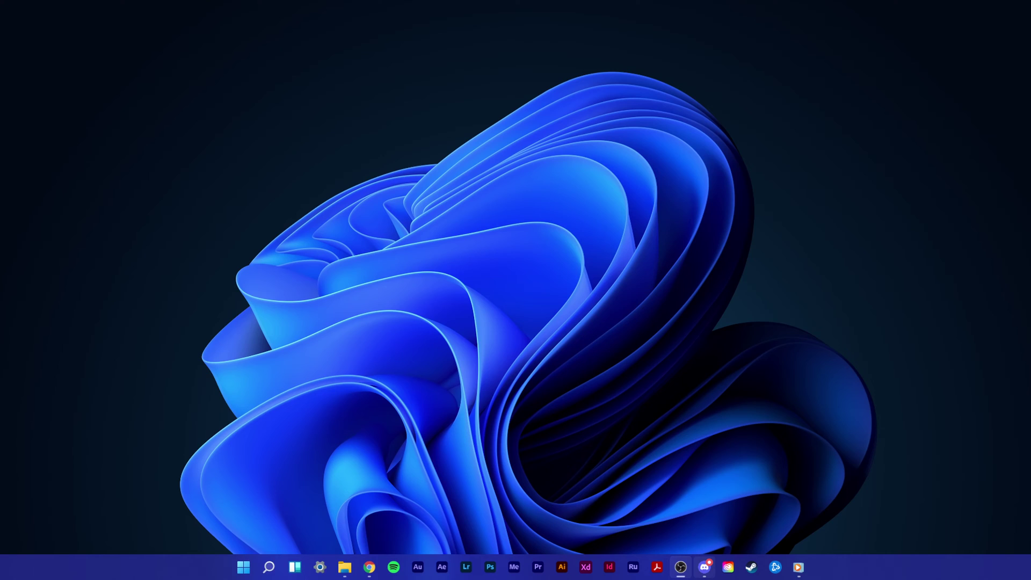
Open Device Manager and expand the Audio inputs and outputs category
key(super)
text(device)
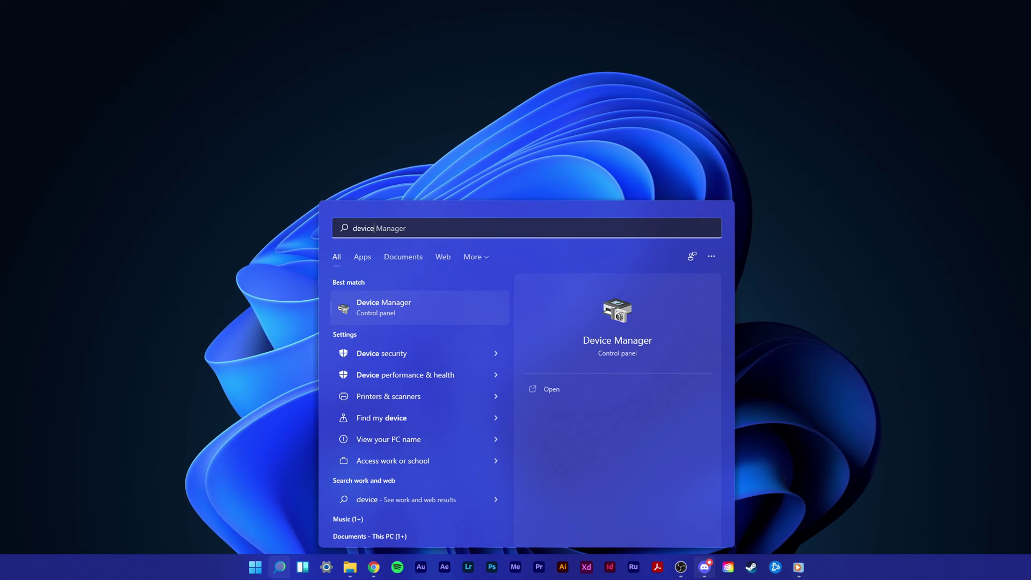
key(Return)
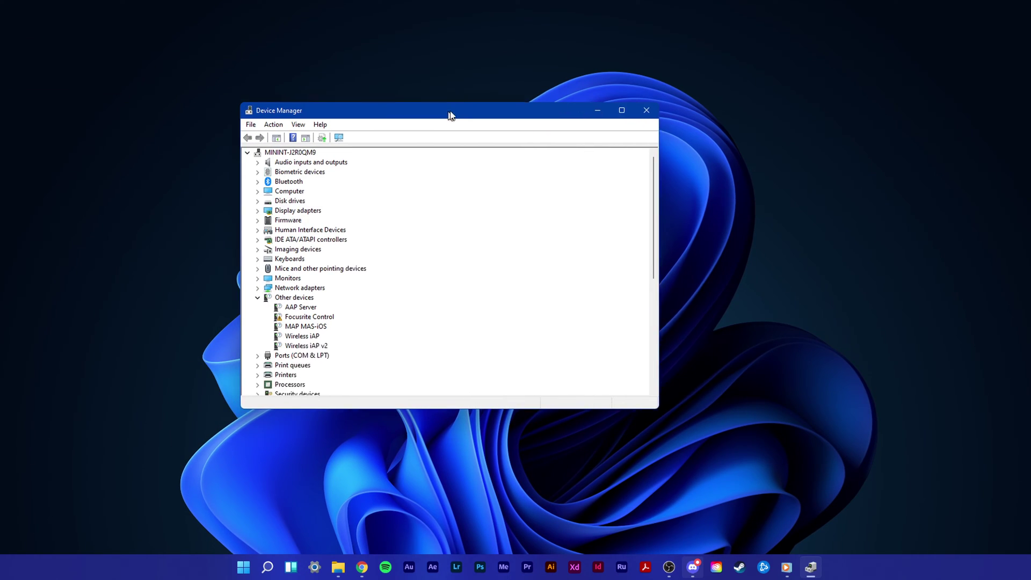
drag(451, 111, 531, 110)
click(342, 161)
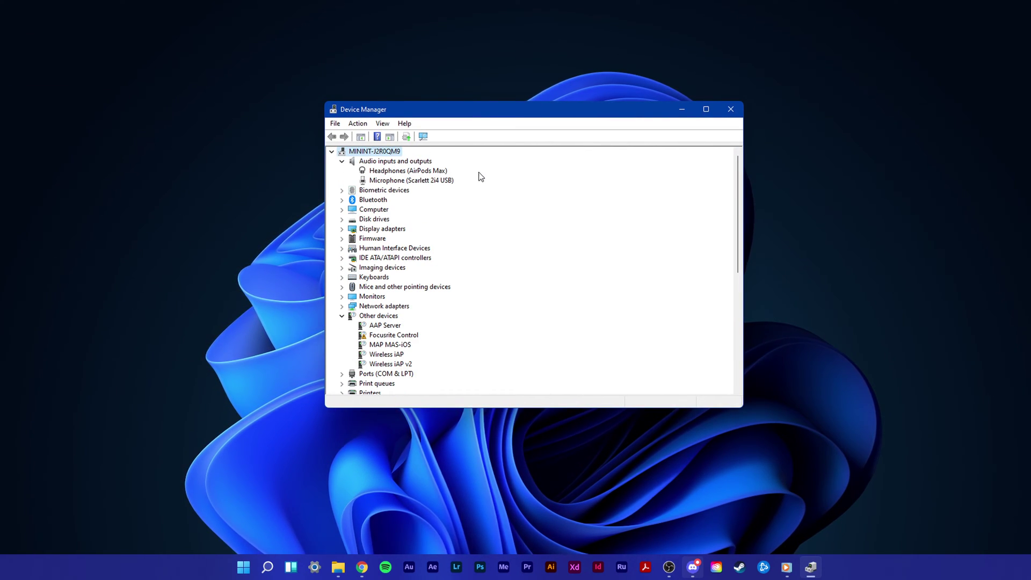
View the driver update options for the AirPods Max headphones, cancel them, and close Device Manager
right_click(398, 173)
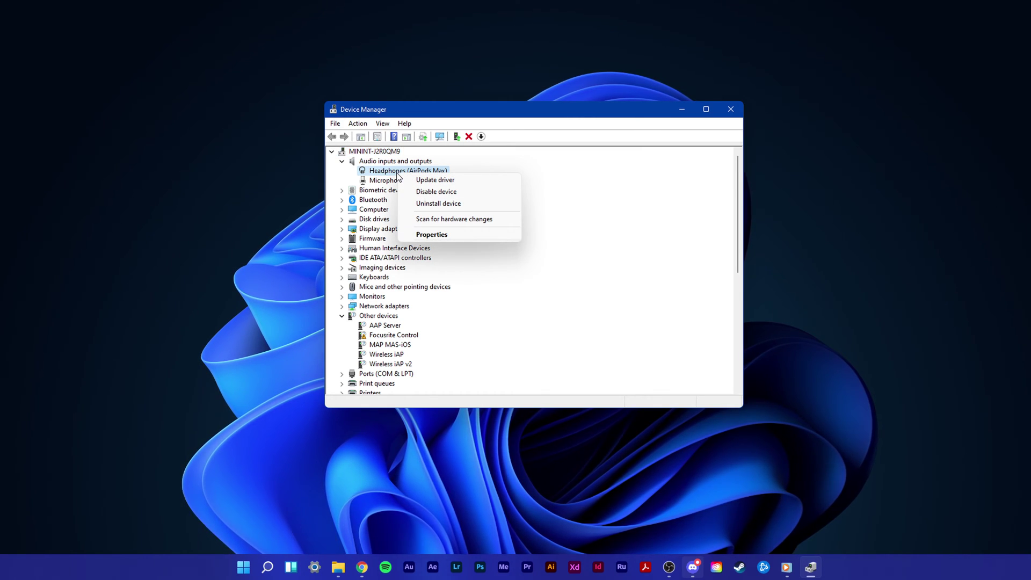
click(407, 179)
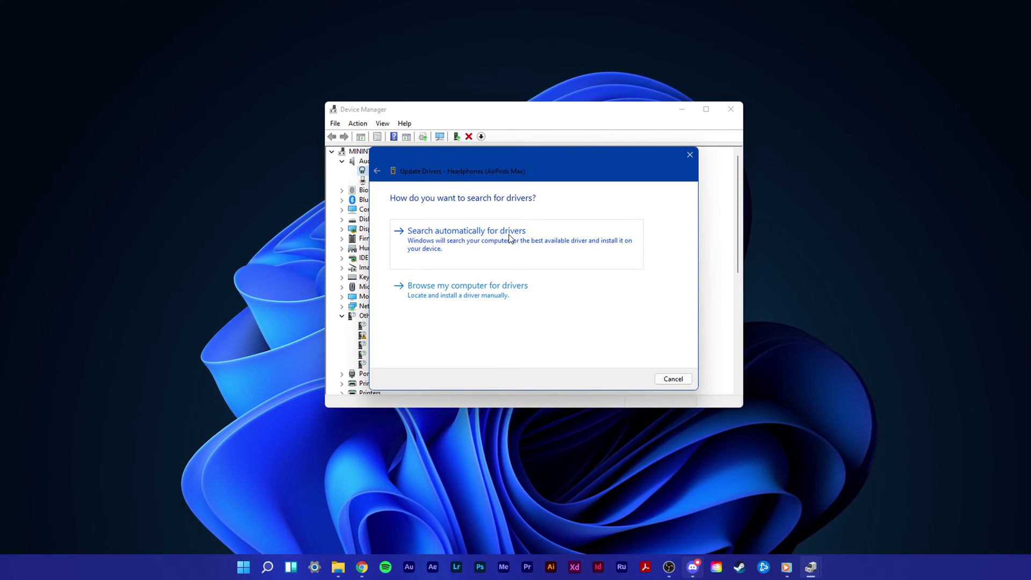
click(689, 381)
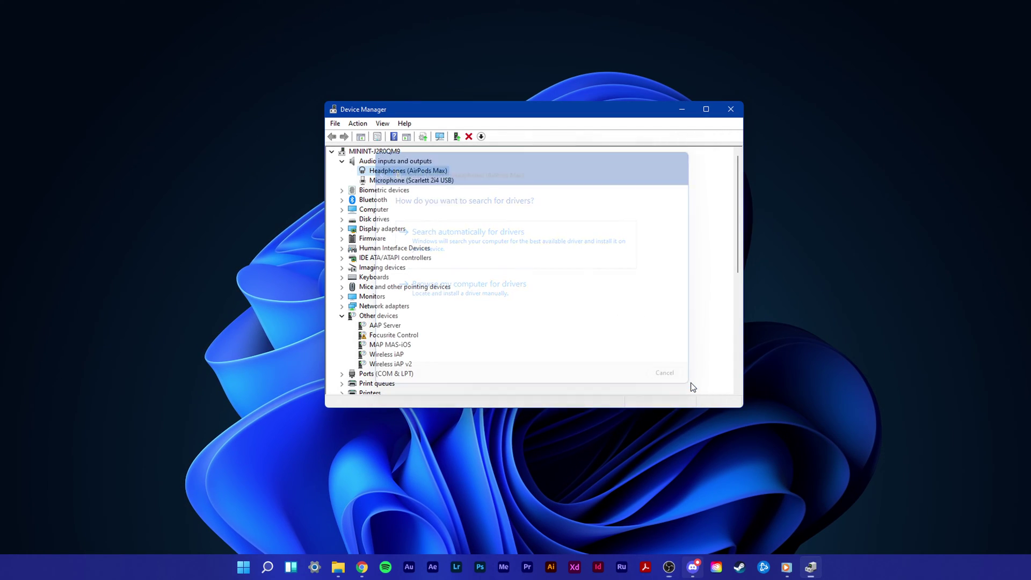
key(alt+F4)
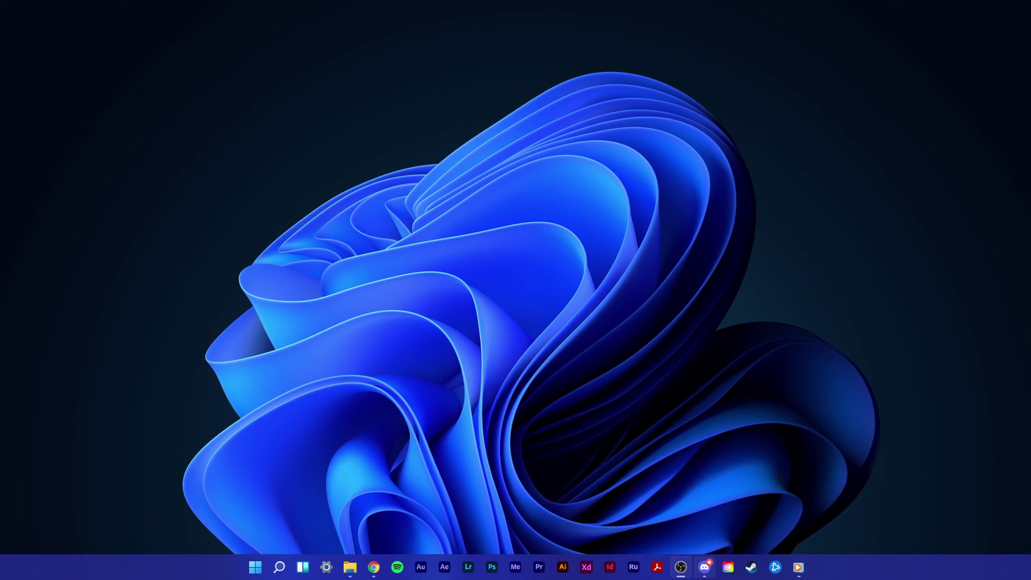
Switch to Discord and open the Voice & Video page of its user settings
click(705, 574)
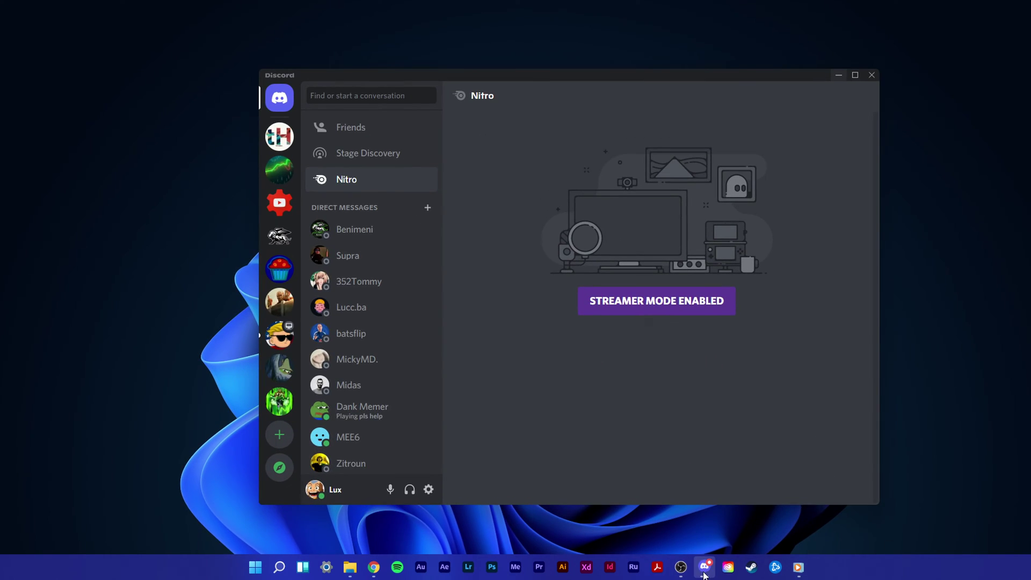
click(427, 491)
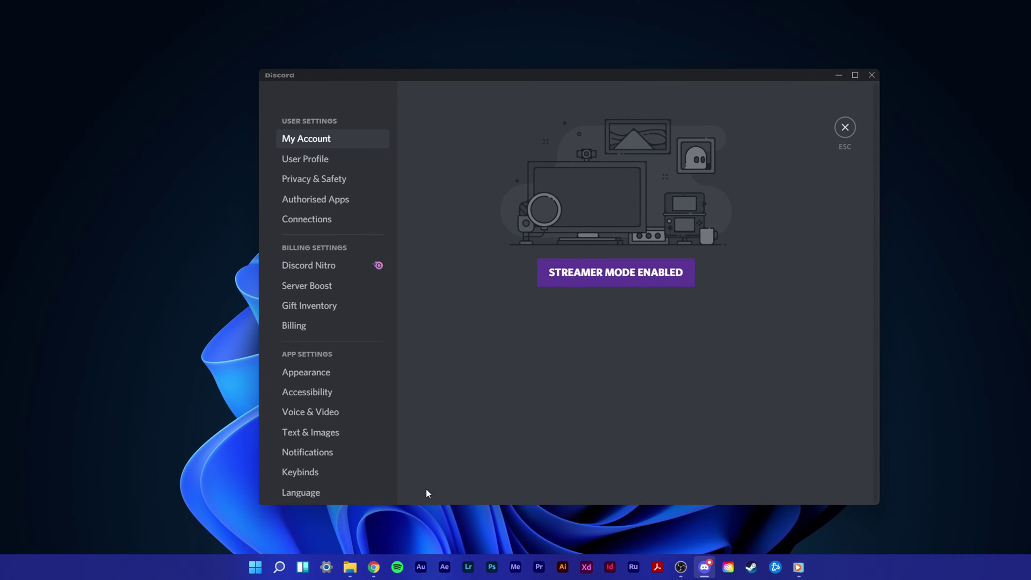
scroll(359, 437, down, 3)
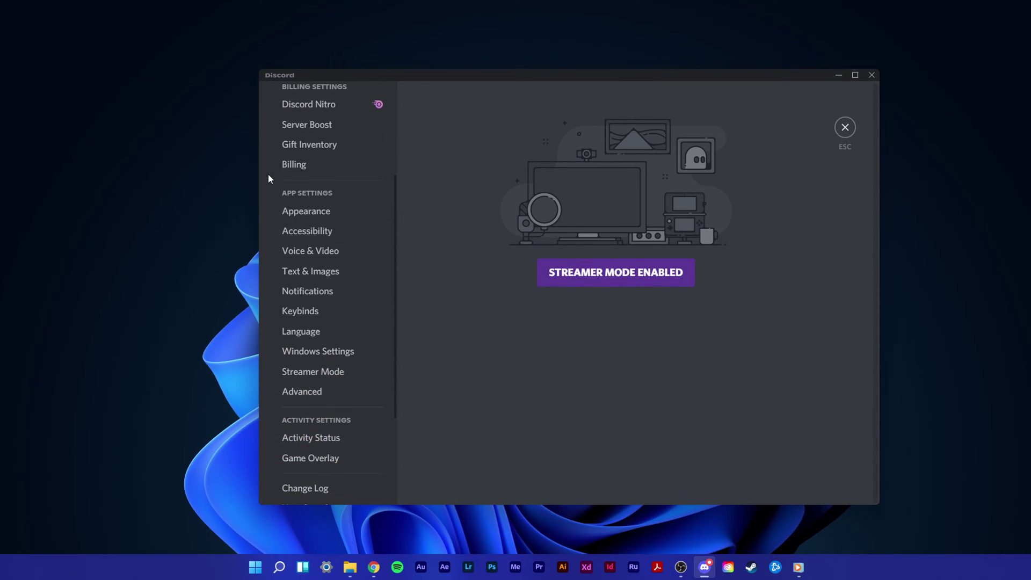
click(315, 253)
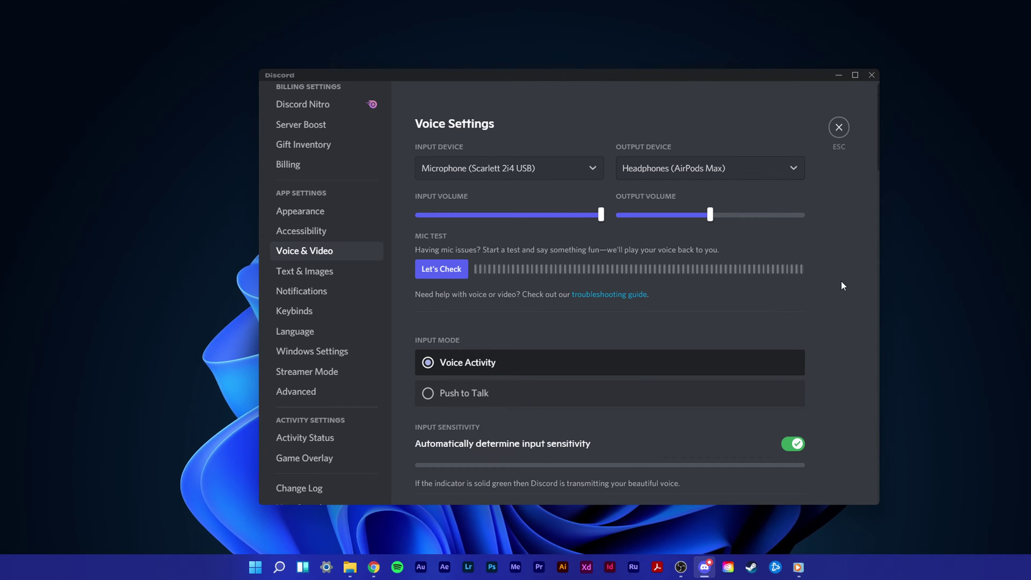
Review the Audio Subsystem choices while keeping Legacy, and leave the settings and minimize Discord
scroll(841, 281, down, 15)
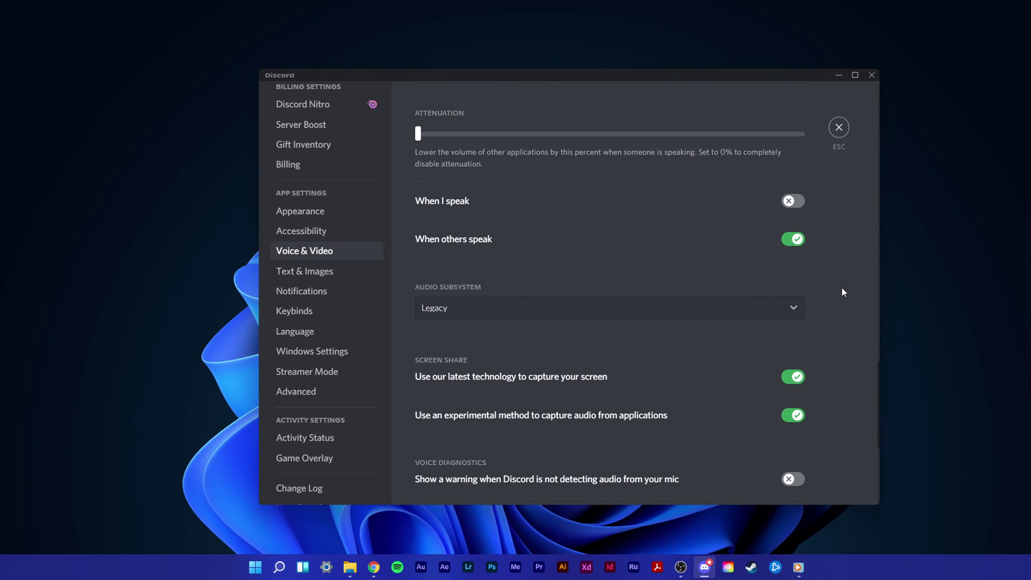
scroll(842, 290, down, 1)
click(514, 258)
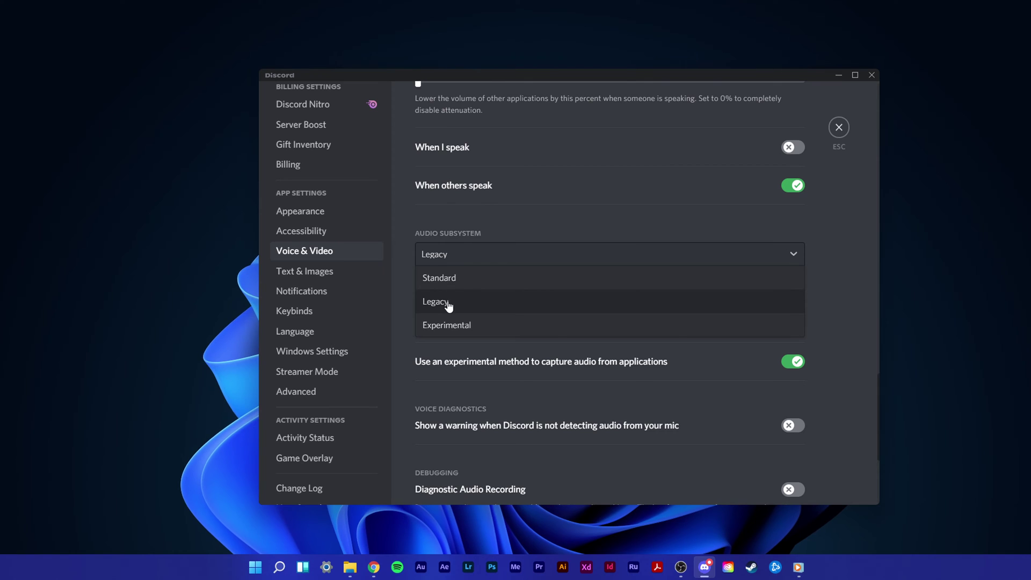
click(821, 301)
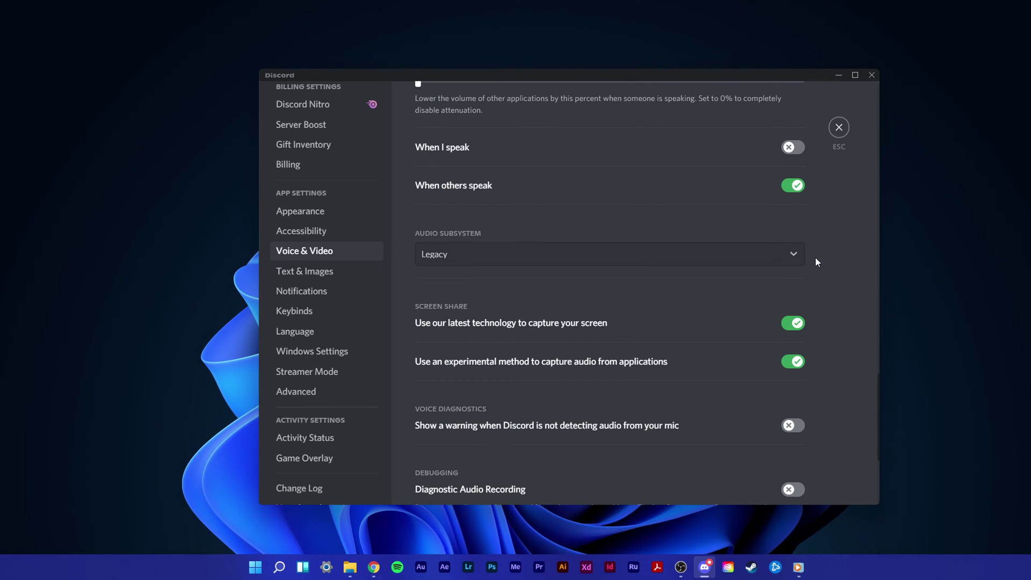
click(839, 127)
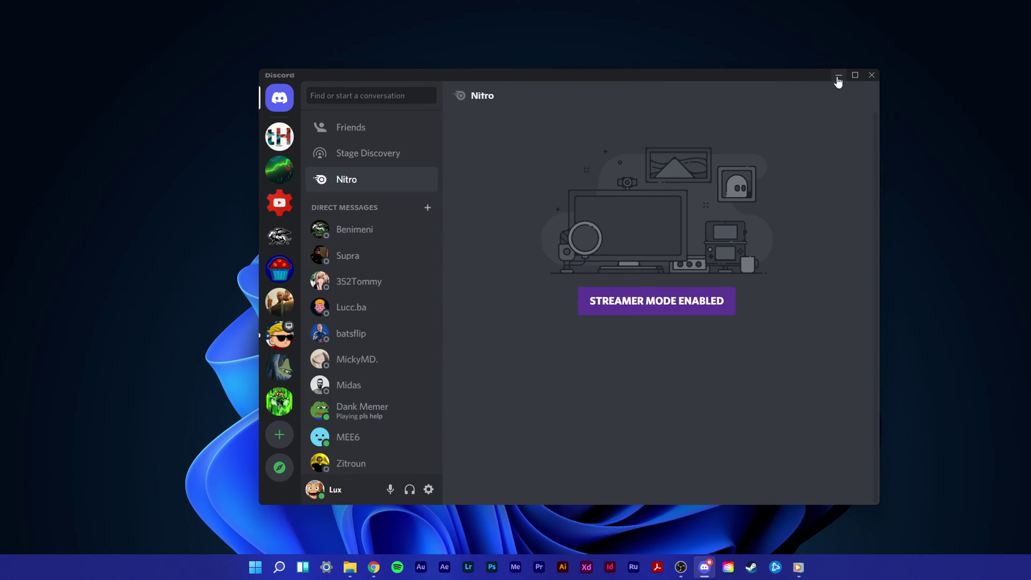
click(838, 75)
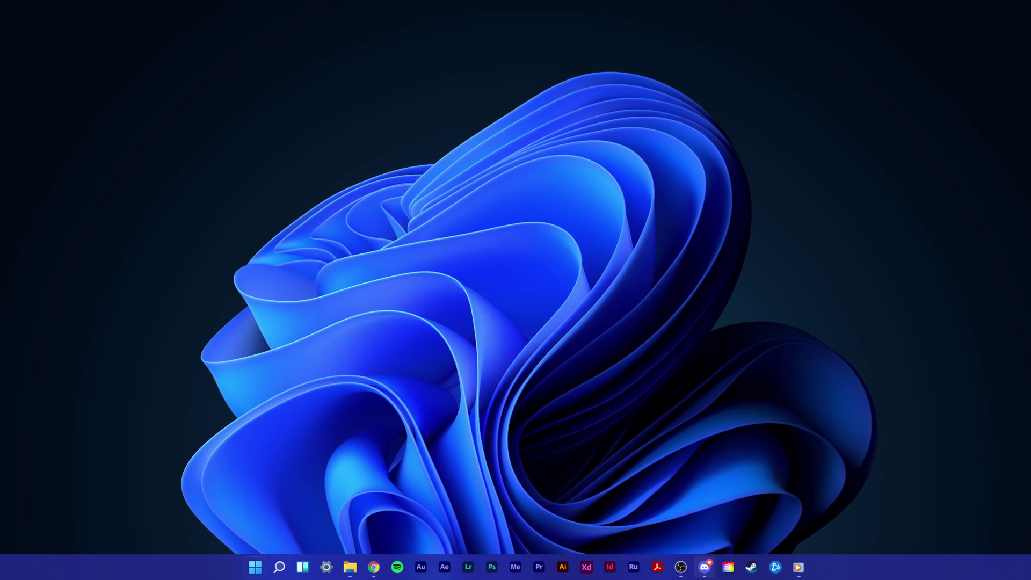
Open the Apps & features page in Windows Settings
key(super)
text(app)
key(Return)
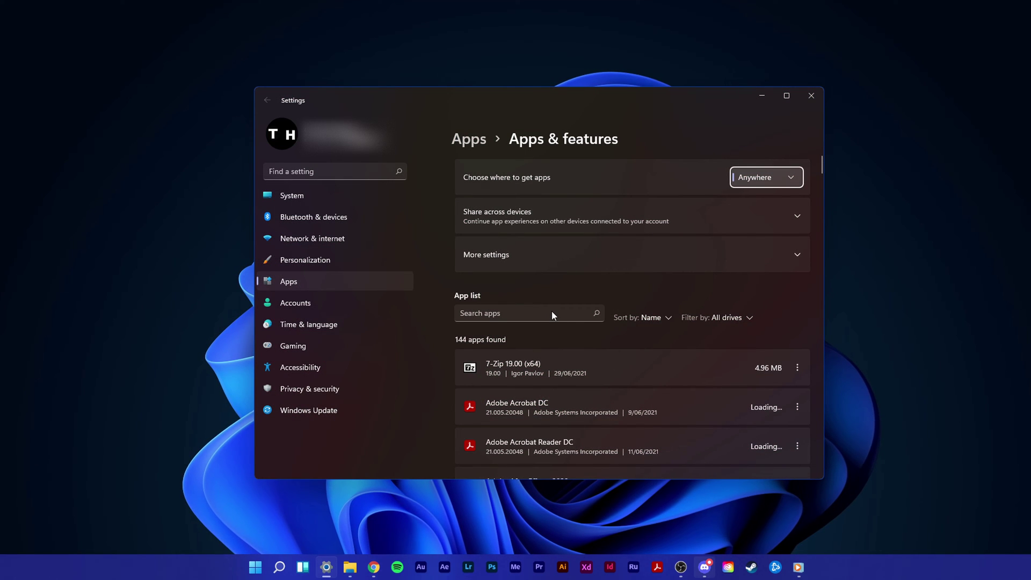
click(552, 313)
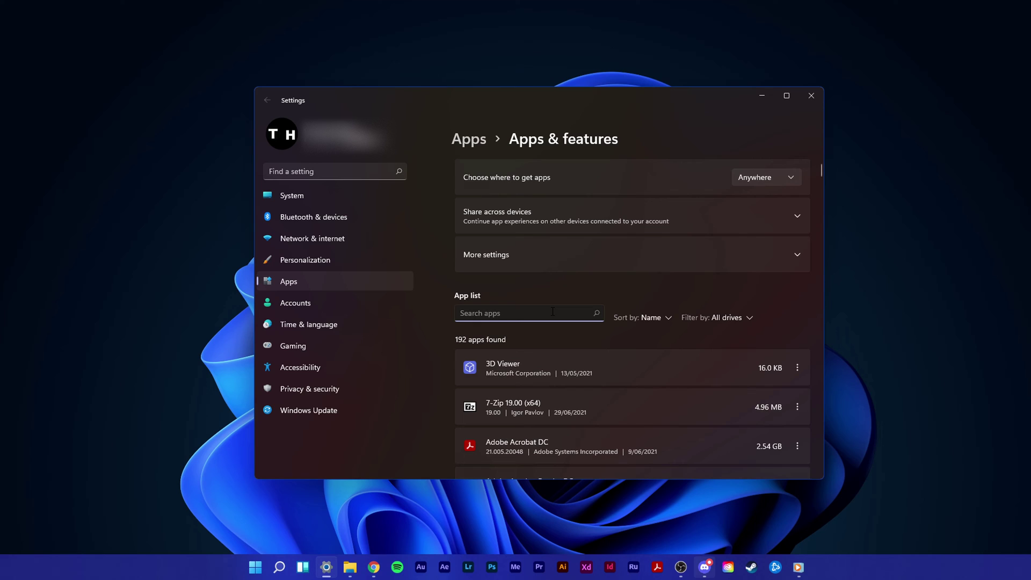
click(549, 288)
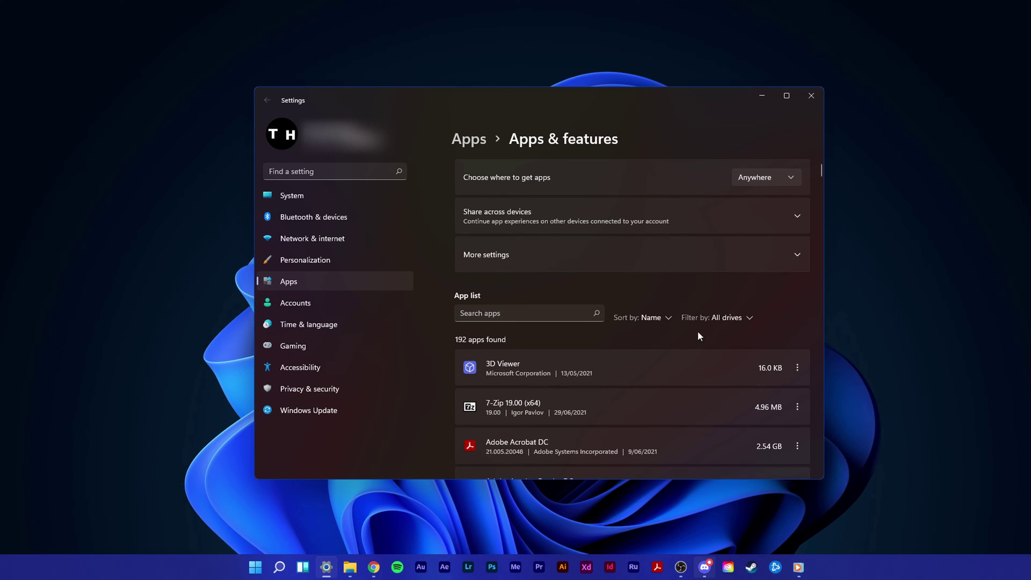
Filter the app list by All drives and search it for "discord"
click(749, 318)
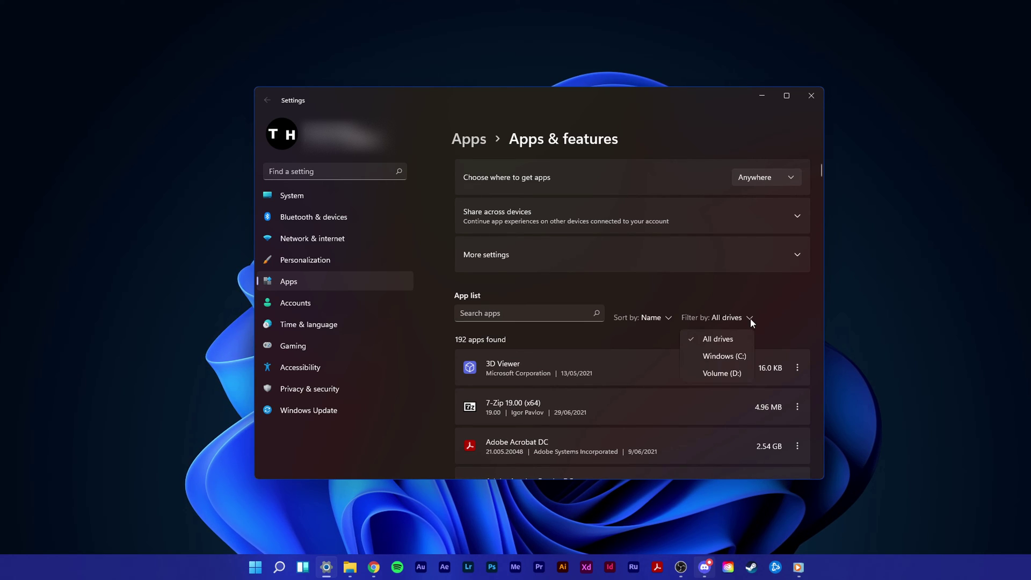
click(706, 340)
click(528, 313)
text(di)
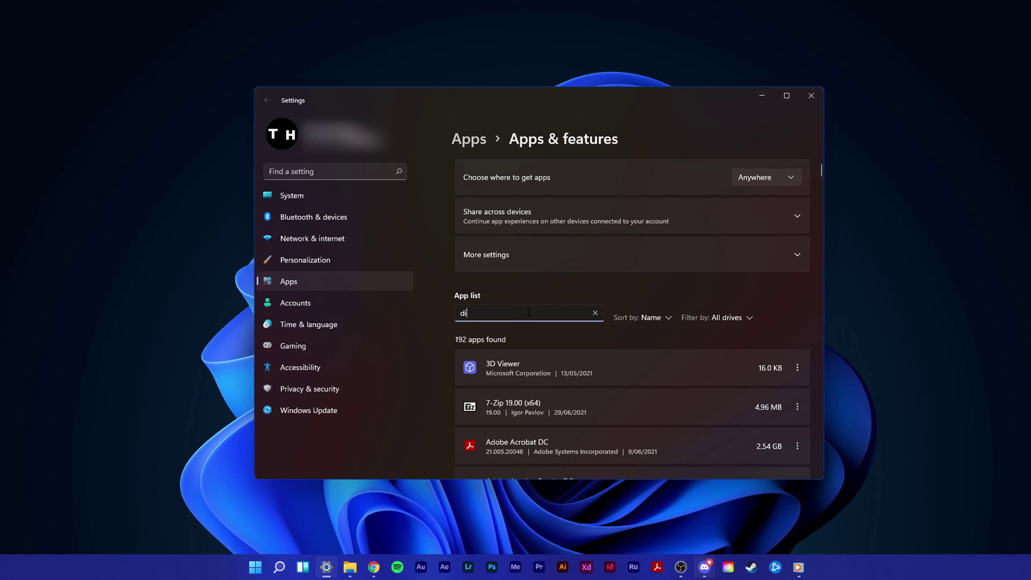
text(scord)
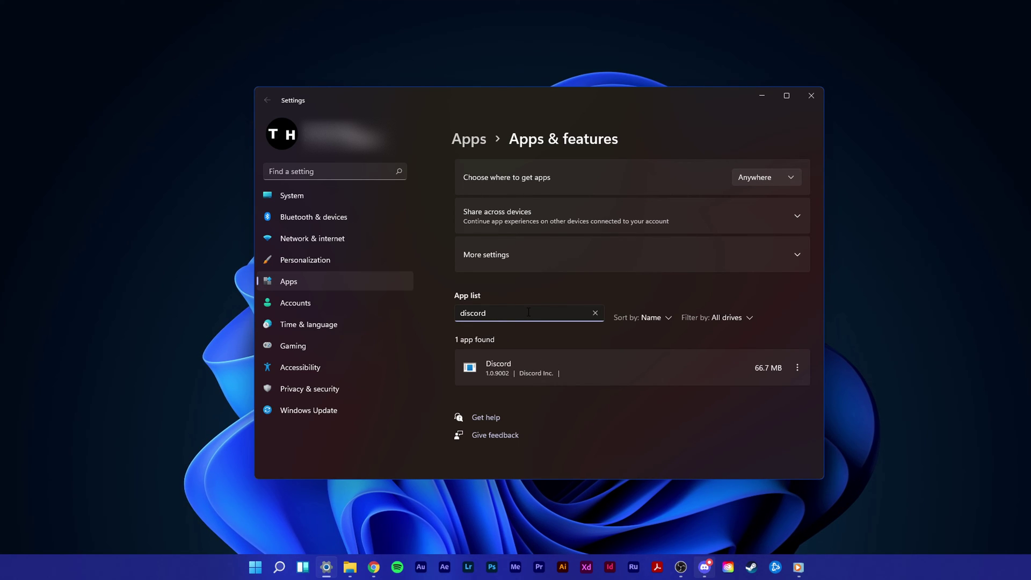
Review the Uninstall option for Discord in the app list without running it, and close Settings
click(678, 396)
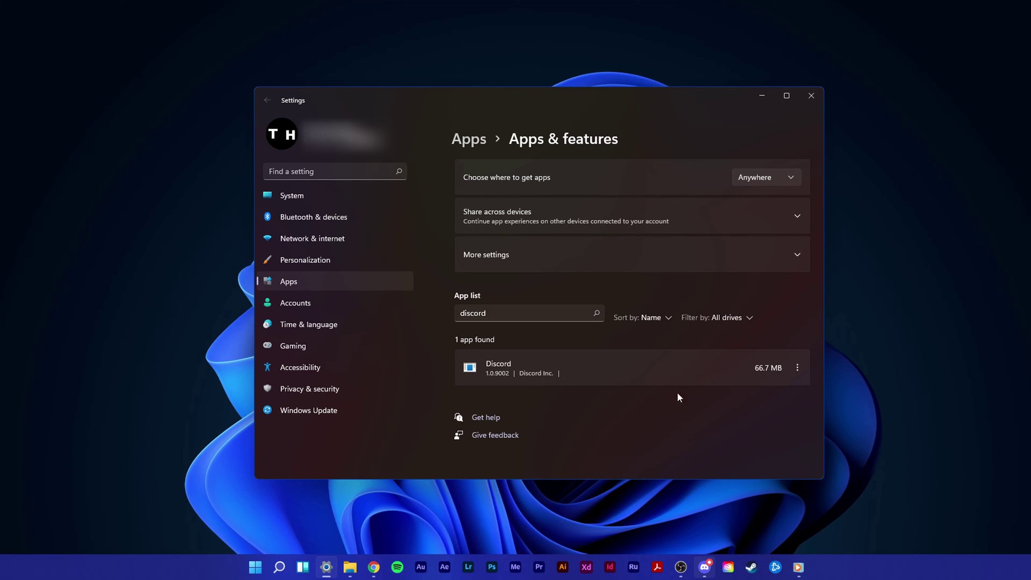
click(796, 366)
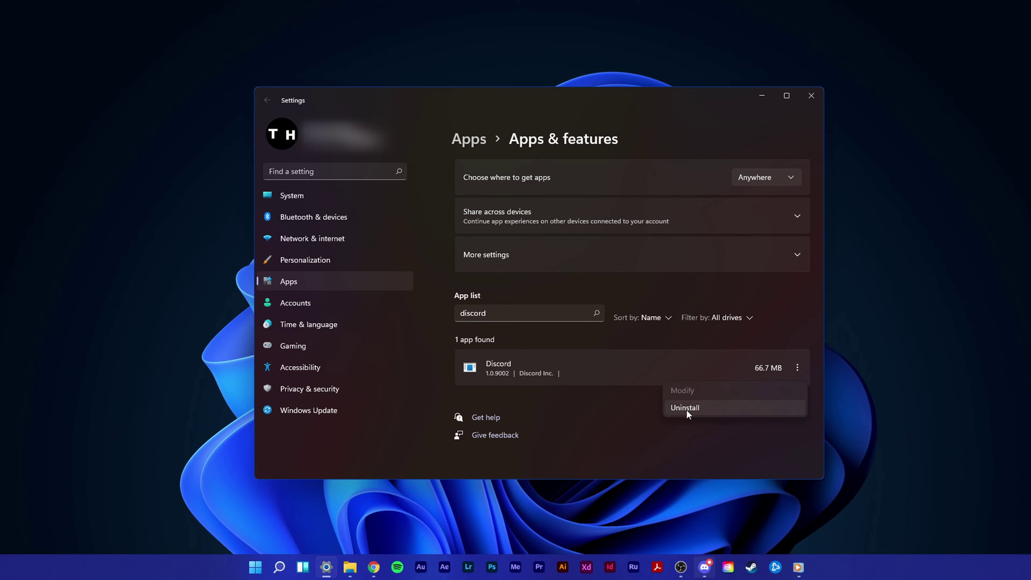
click(688, 441)
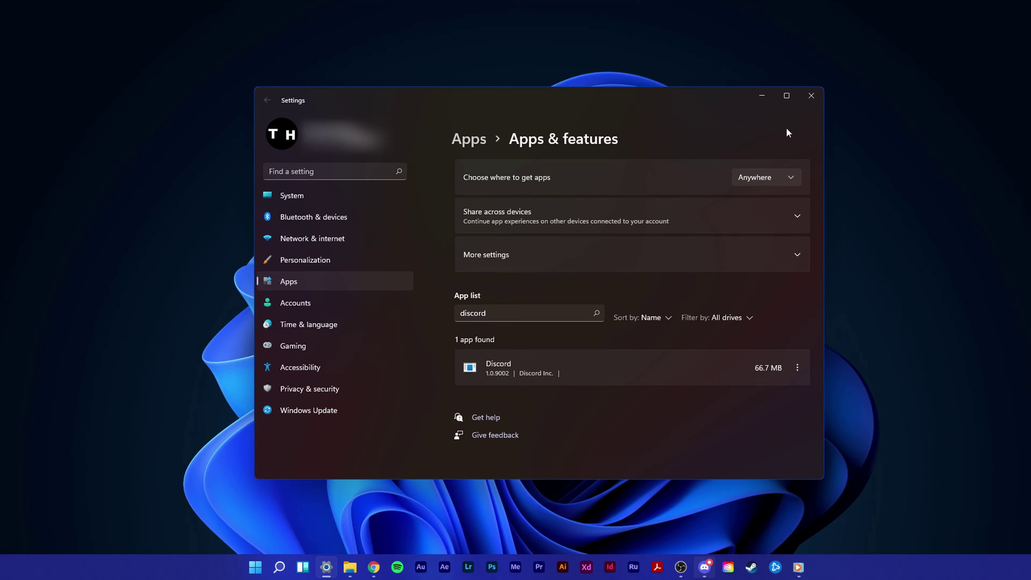
click(811, 95)
Switch to Chrome and download the Discord installer for Windows from the discord.com home page
click(376, 559)
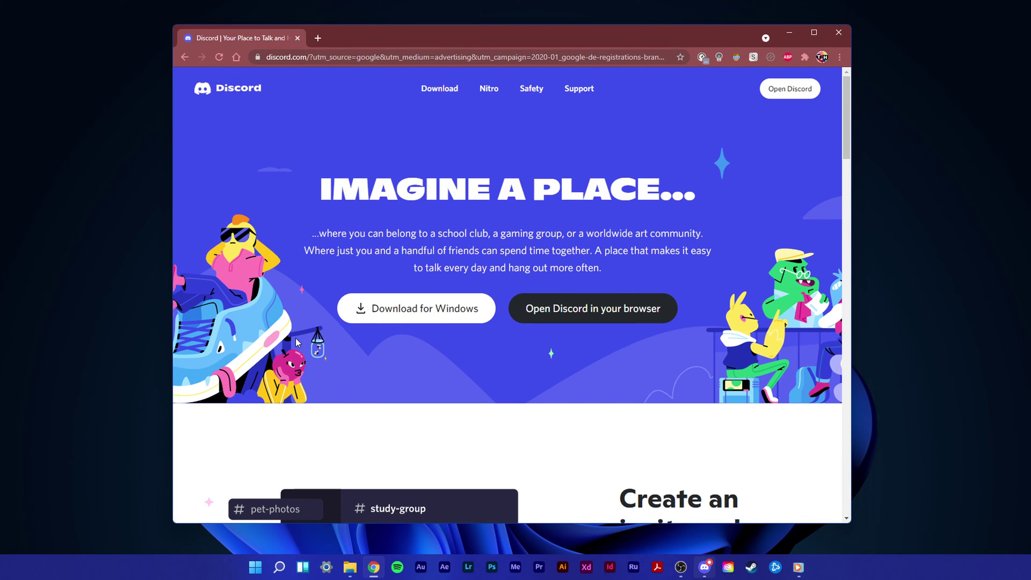
click(392, 324)
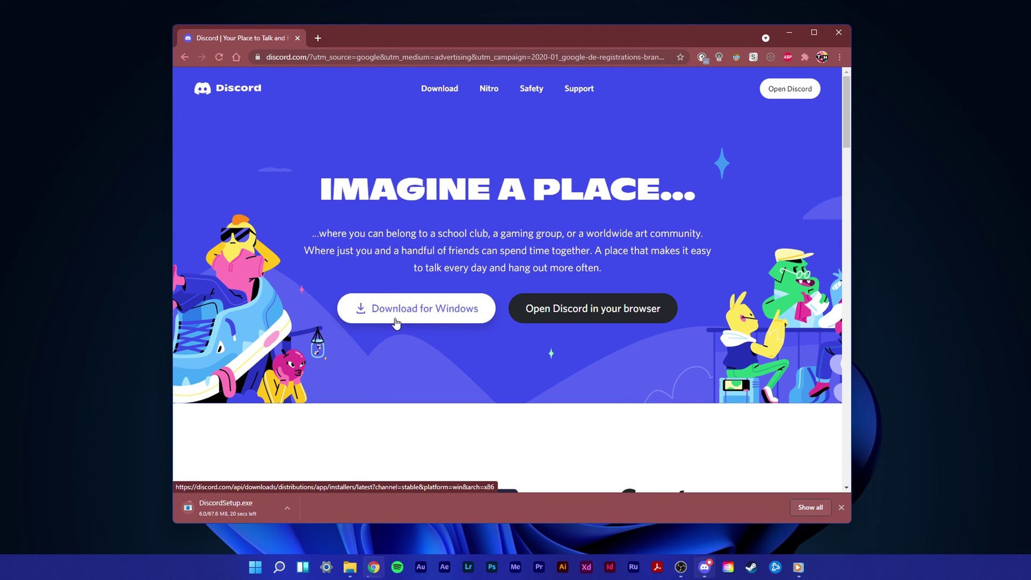
middle_click(304, 412)
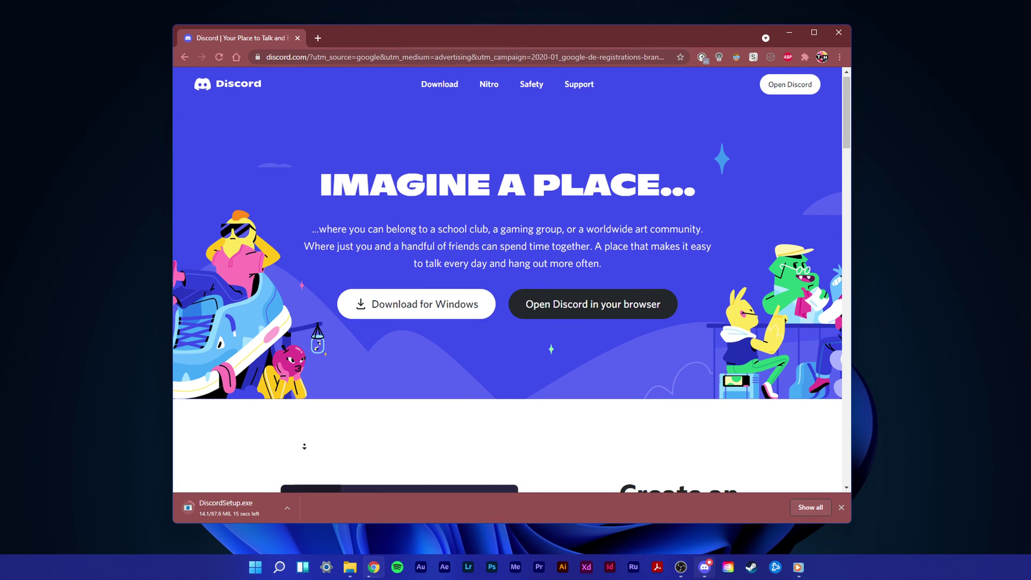
scroll(305, 412, up, 3)
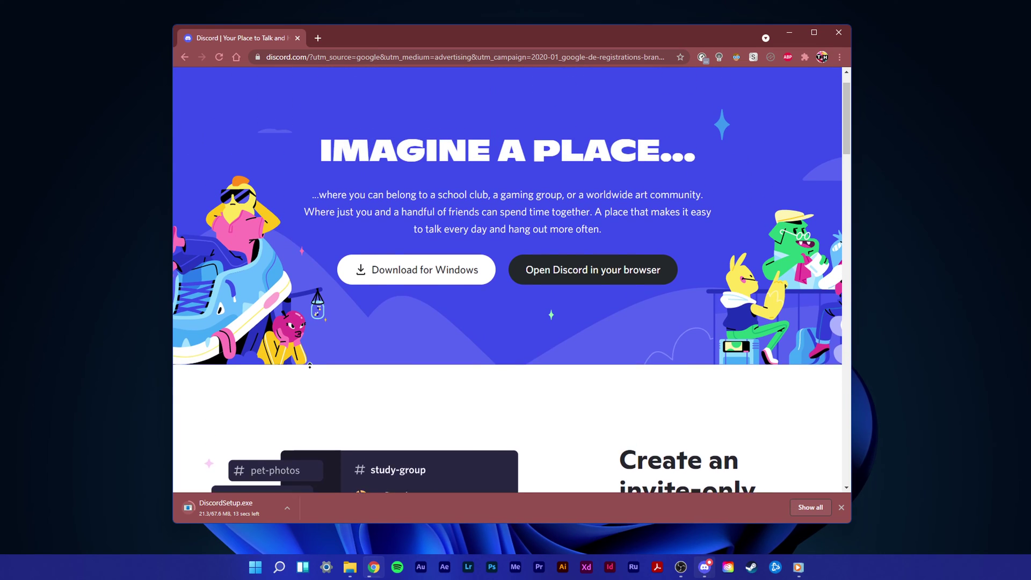
click(309, 368)
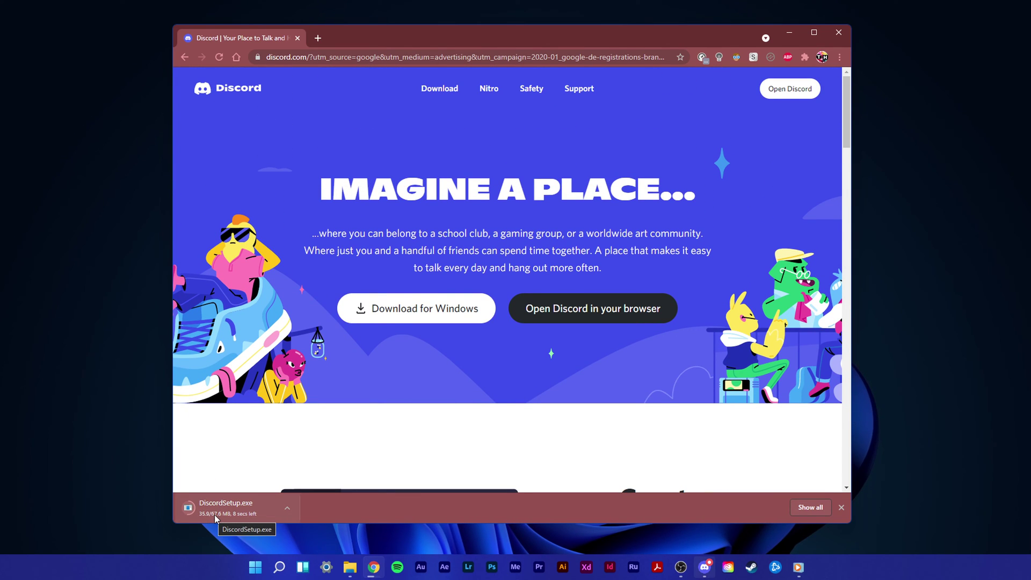
Review the available actions for the DiscordSetup.exe download and minimize the browser
click(285, 509)
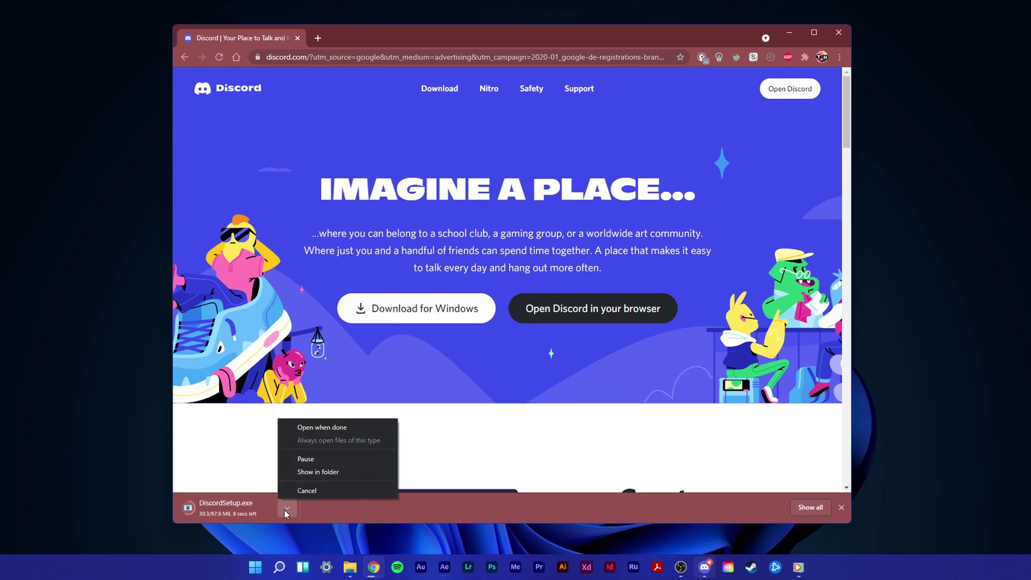
click(312, 471)
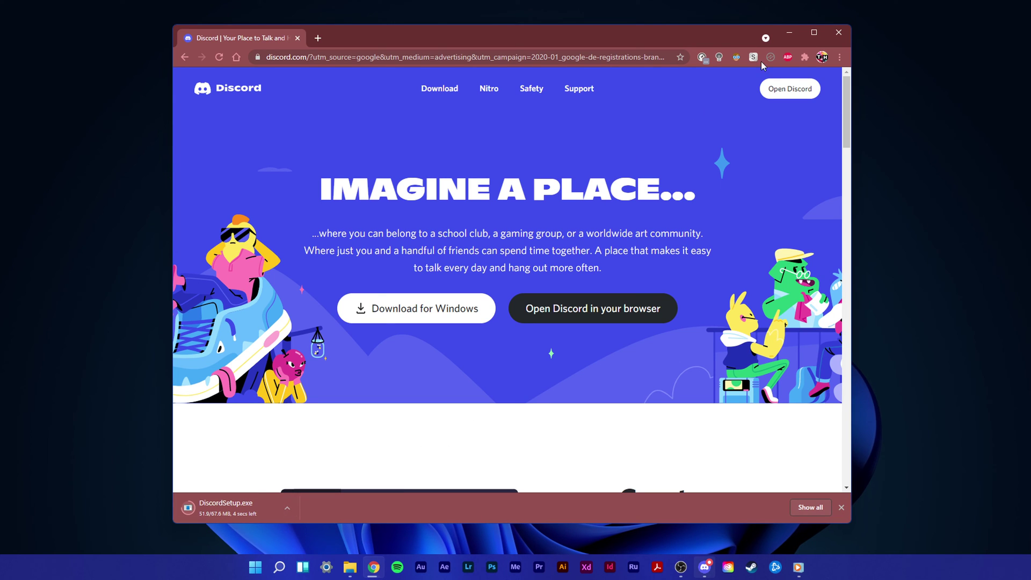
click(790, 35)
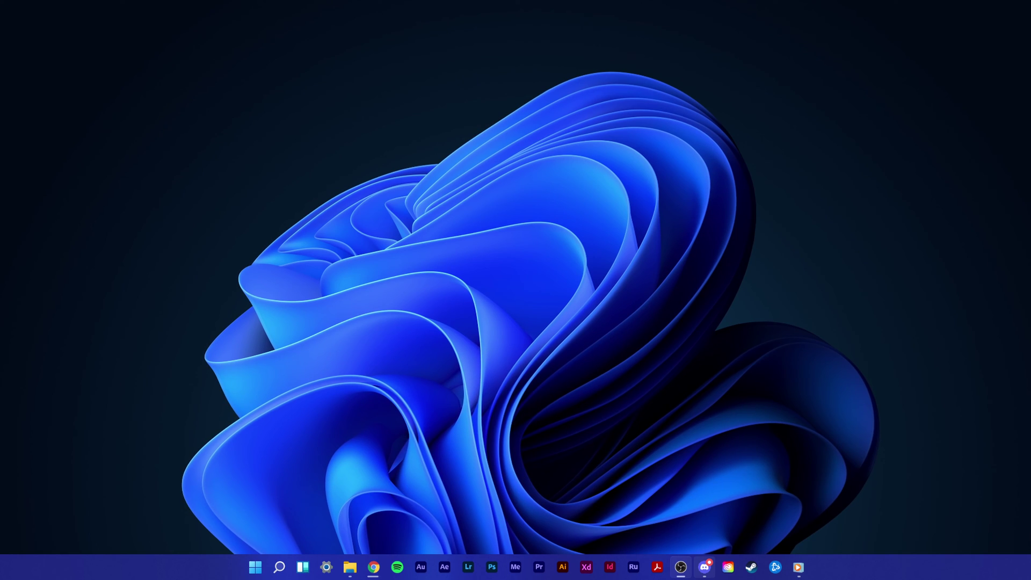